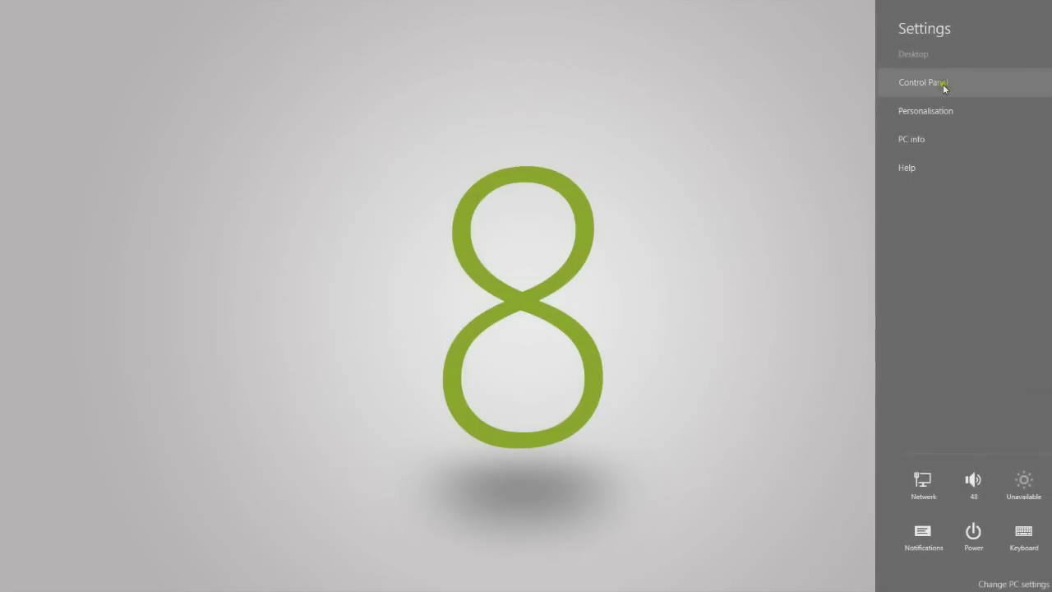
Open the Control Panel from the desktop settings.
click(943, 84)
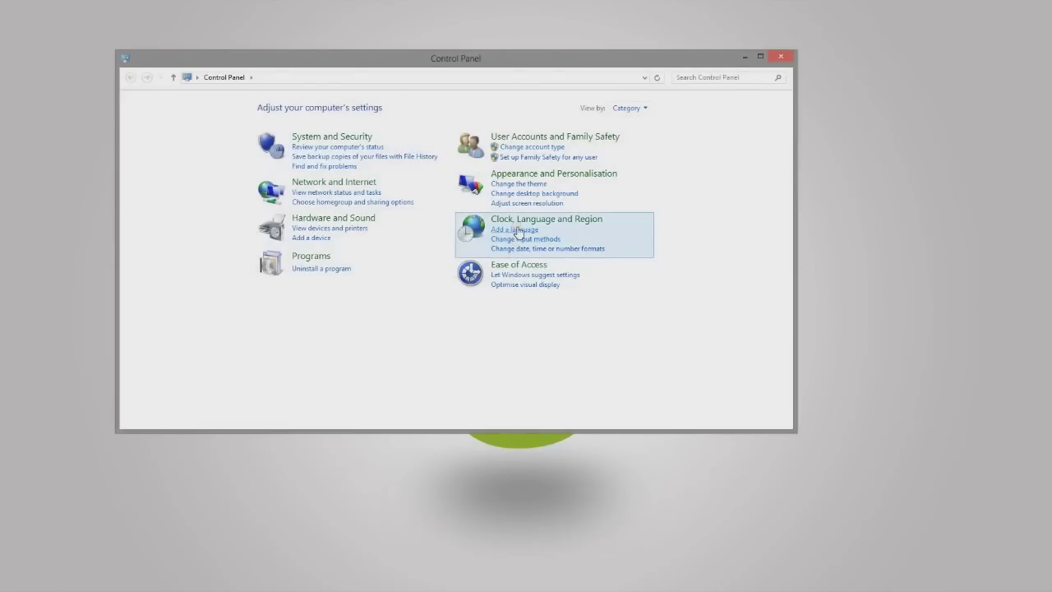
Show all Control Panel items as small icons and switch them to large icons.
click(627, 109)
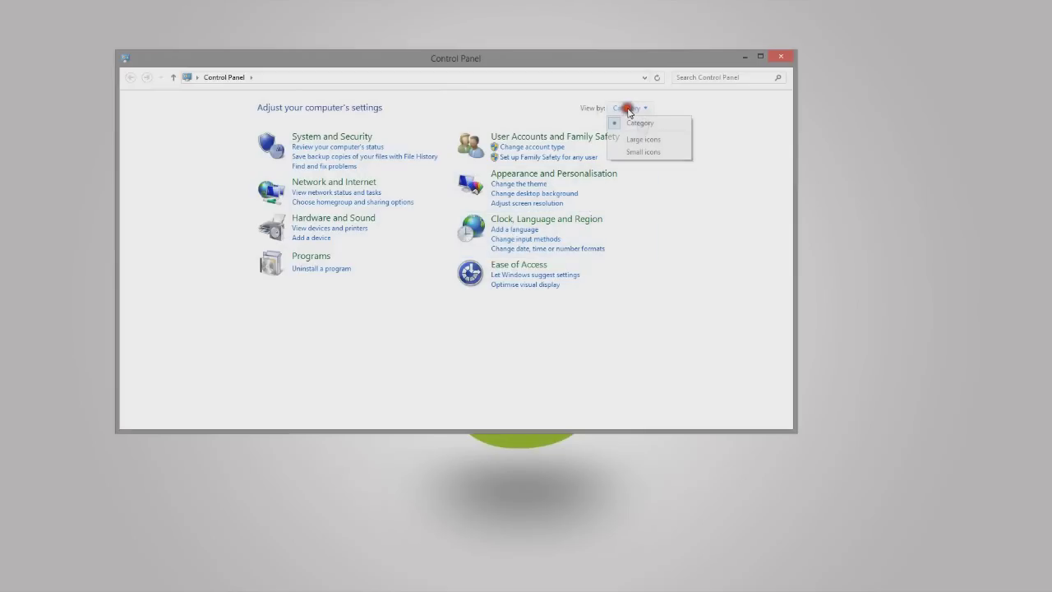
click(633, 152)
click(723, 108)
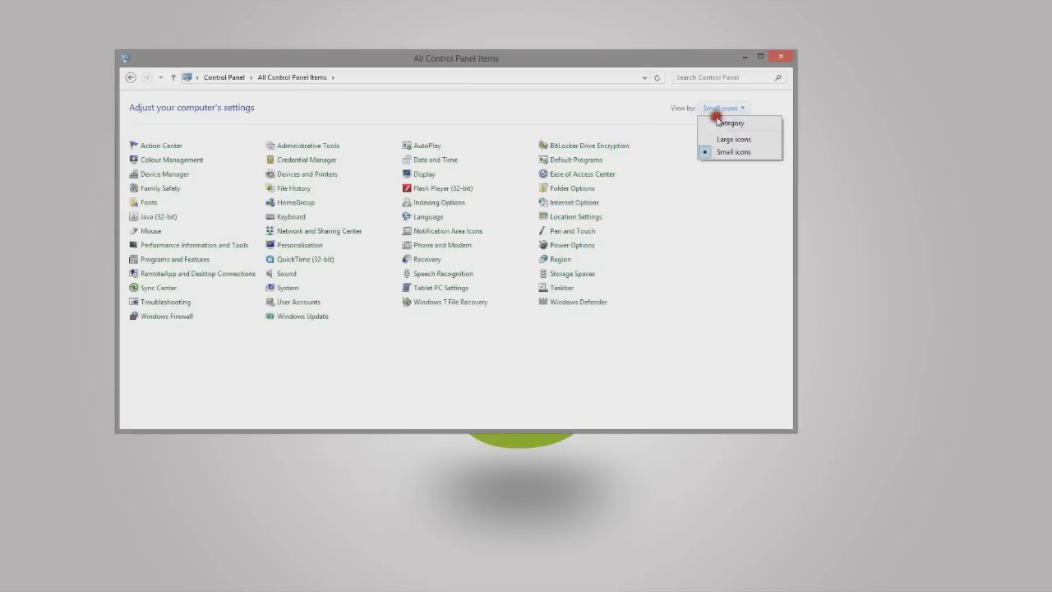
click(709, 140)
Open the Language settings from the list of all Control Panel items.
scroll(751, 228, down, 2)
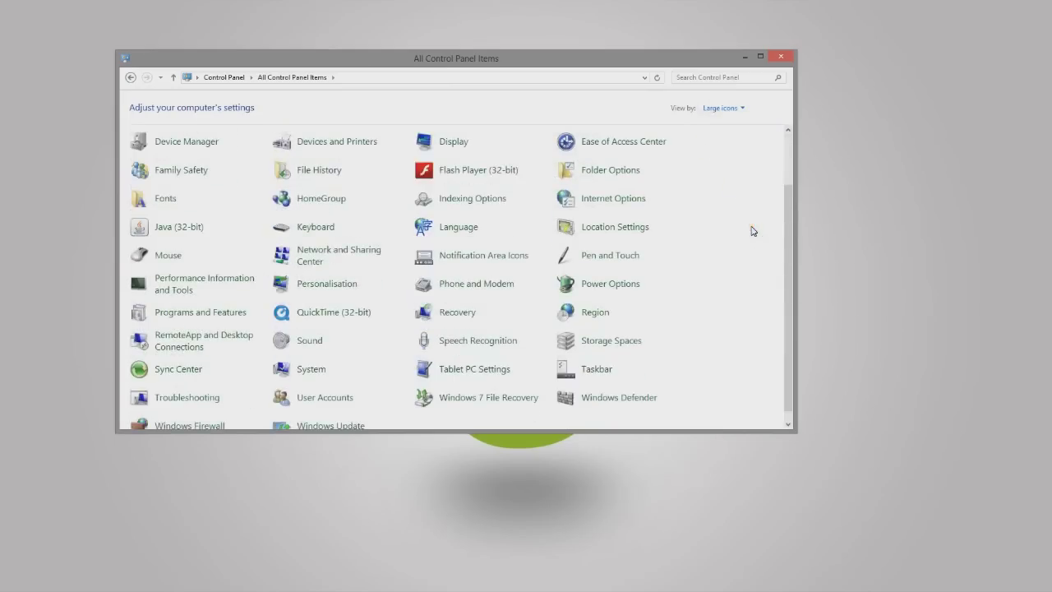
click(738, 213)
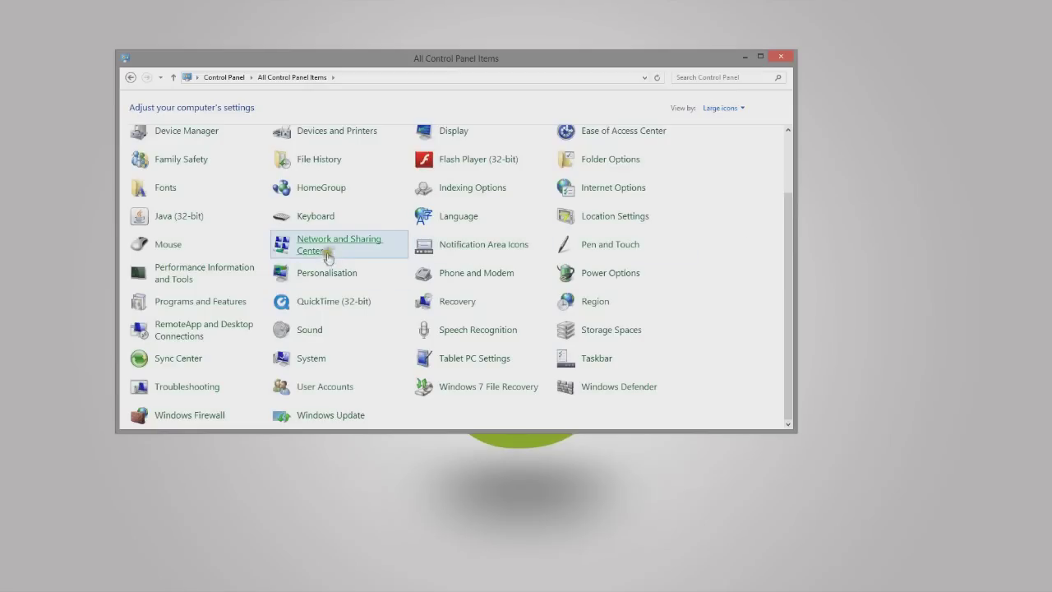
click(666, 232)
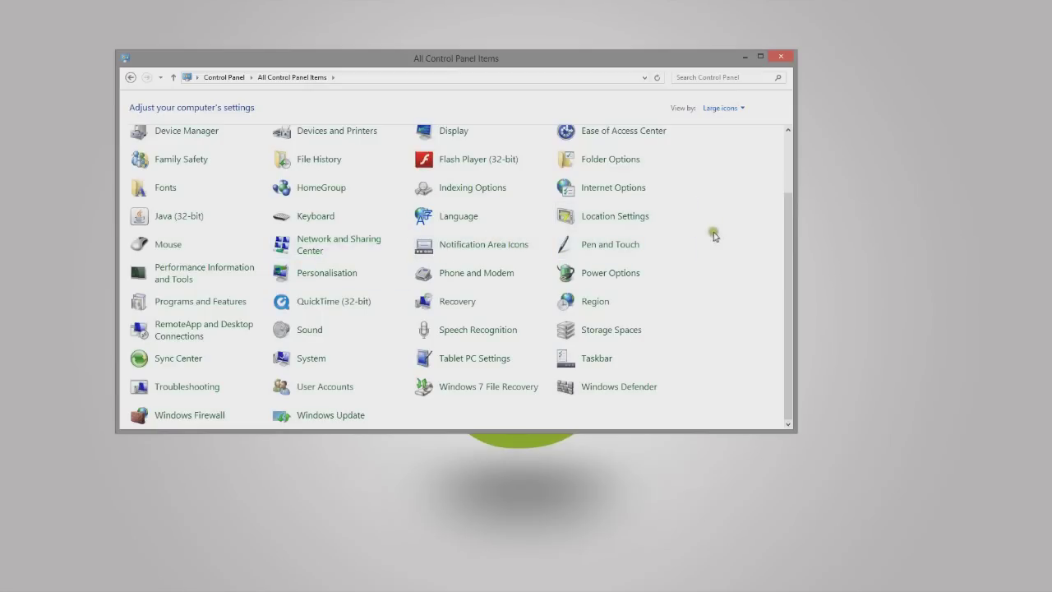
click(463, 221)
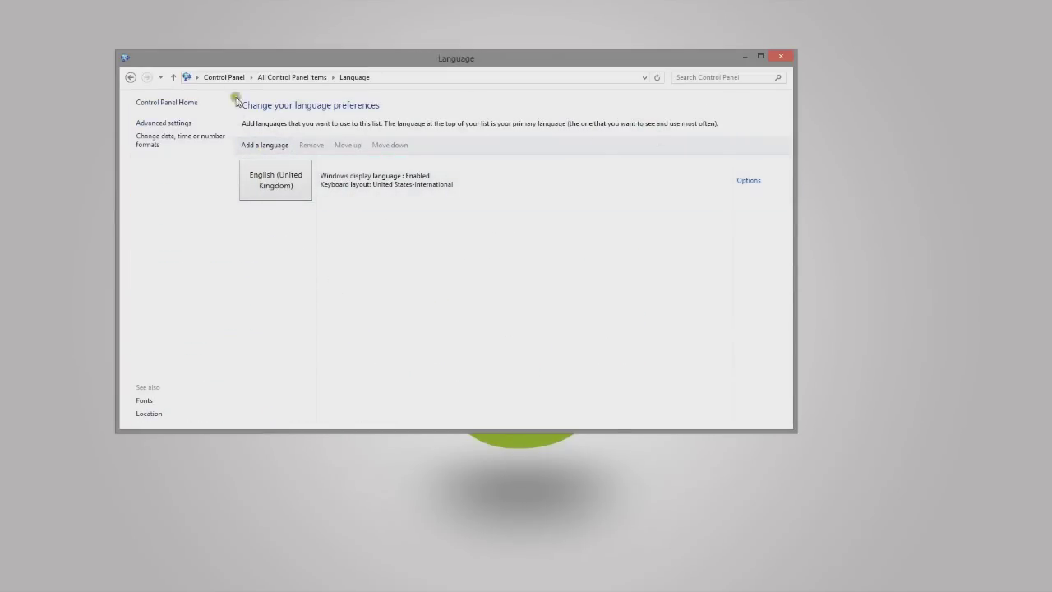
Return from the Language settings to the Control Panel and set its view to Category.
click(129, 78)
click(727, 107)
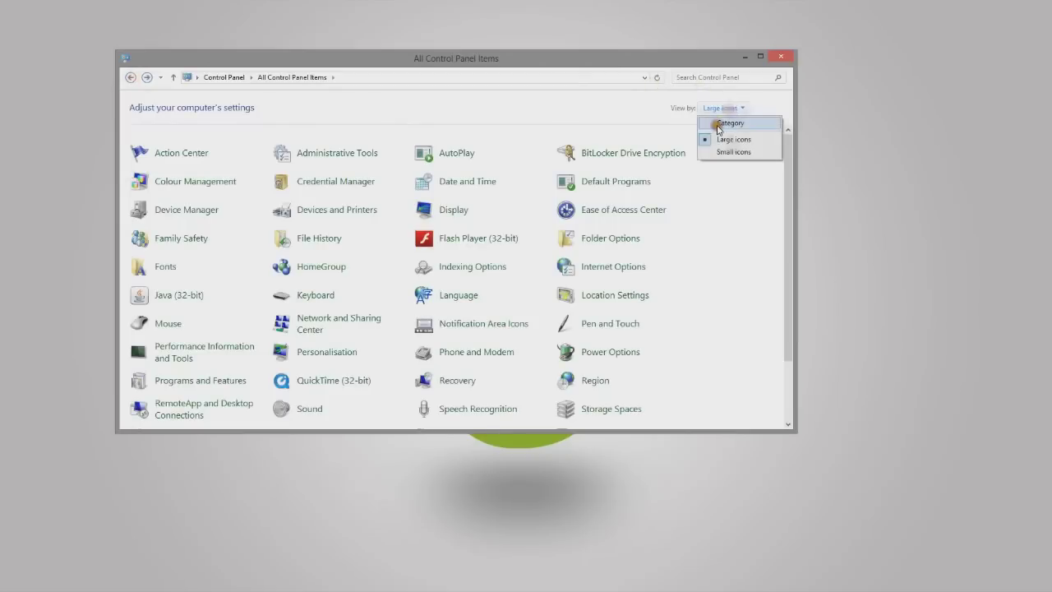
click(717, 120)
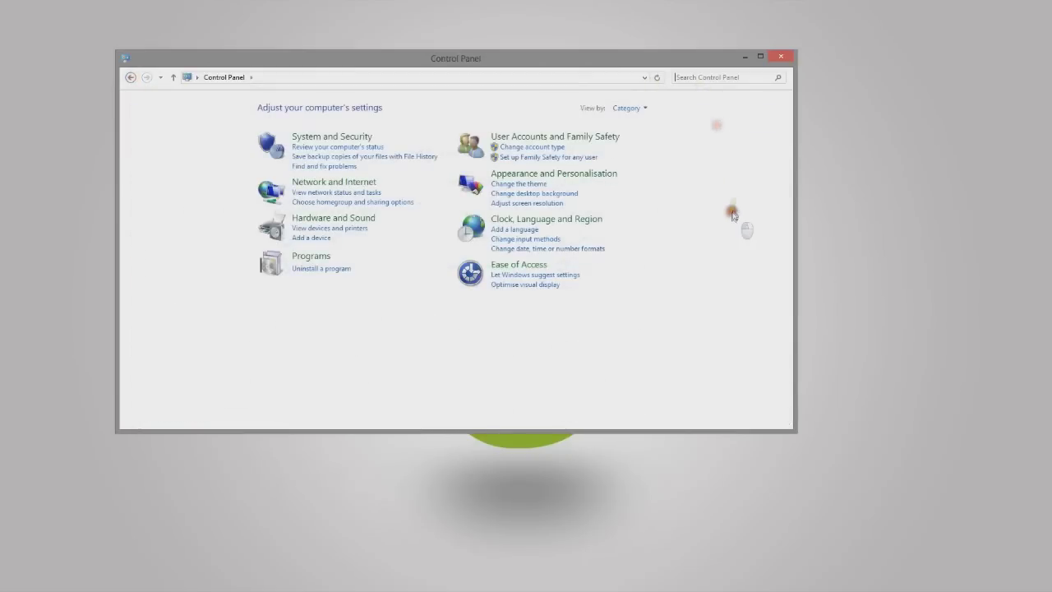
Open the language preferences under Clock, Language and Region and bring up the list of languages to add.
click(515, 231)
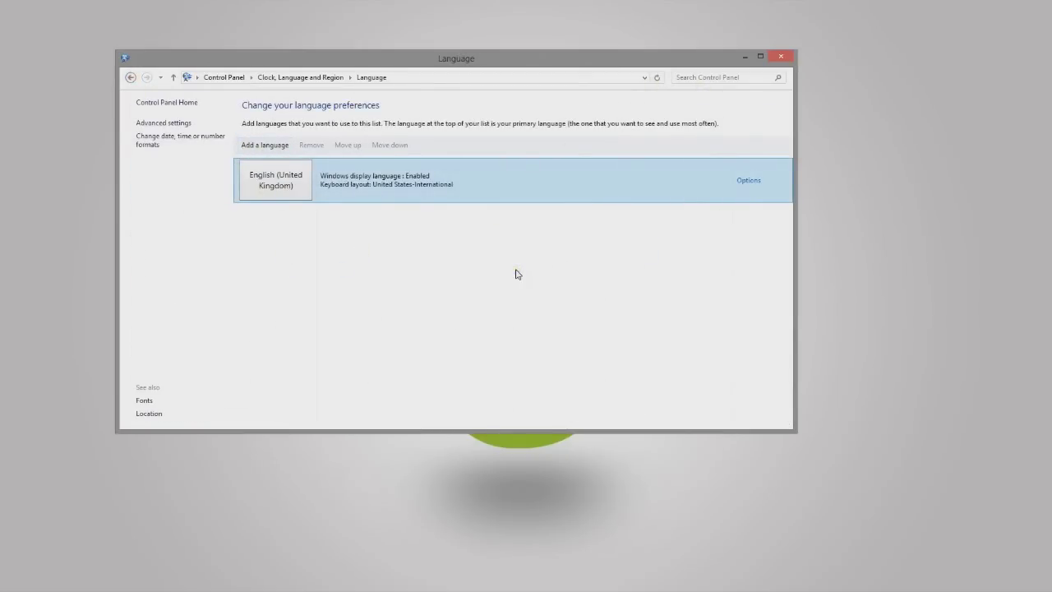
click(250, 183)
click(264, 147)
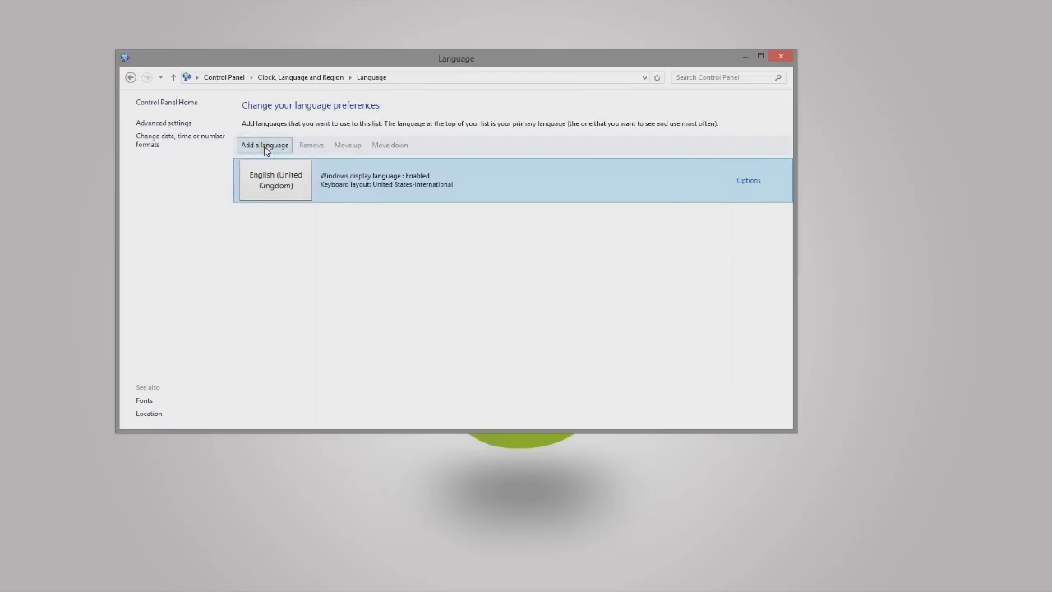
click(264, 147)
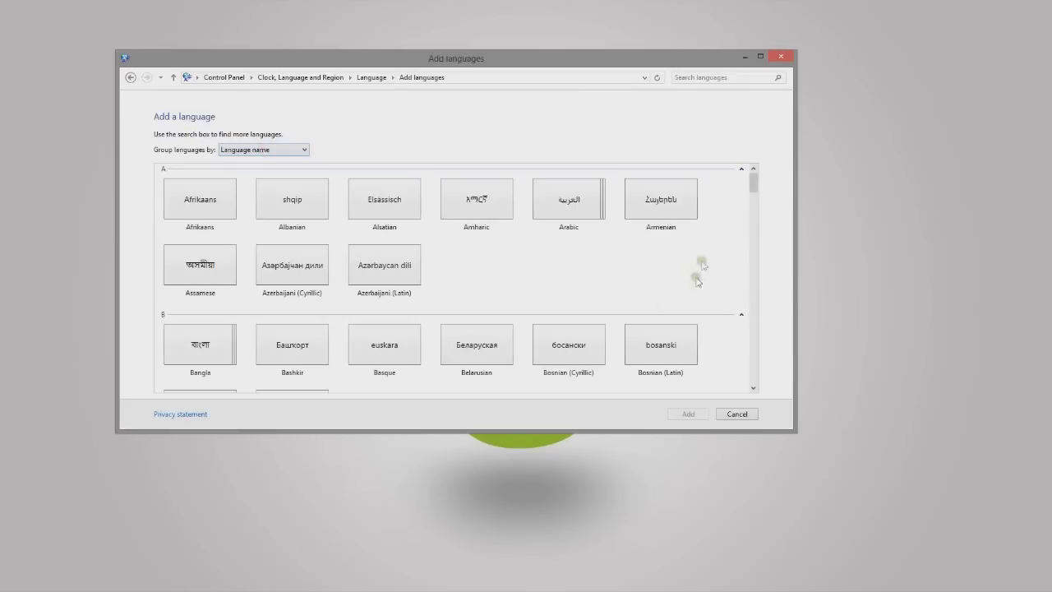
Find English in the list of available languages and open its regional variants.
scroll(764, 193, down, 2)
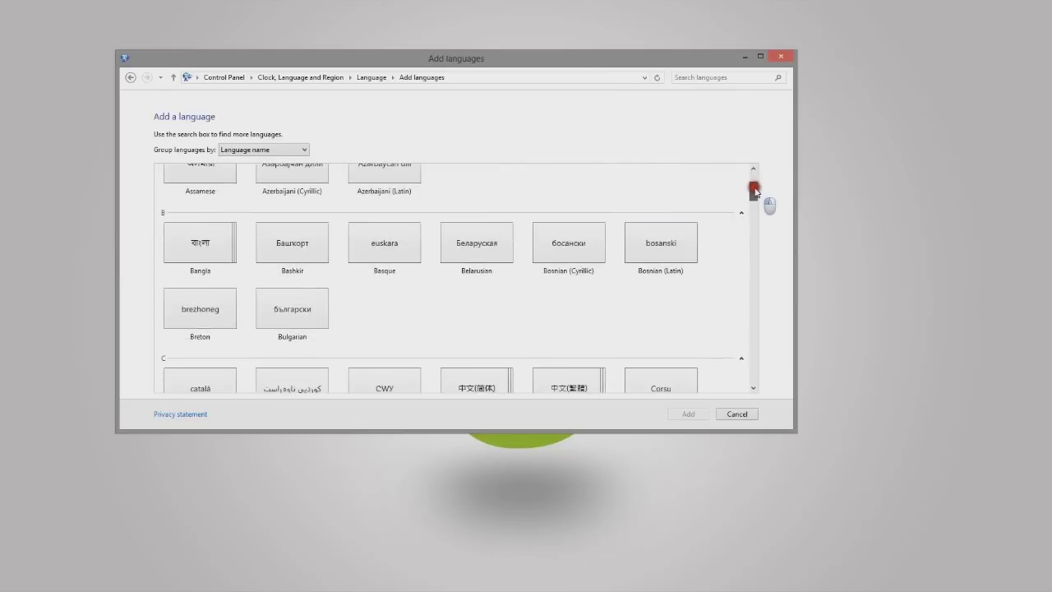
scroll(708, 253, down, 15)
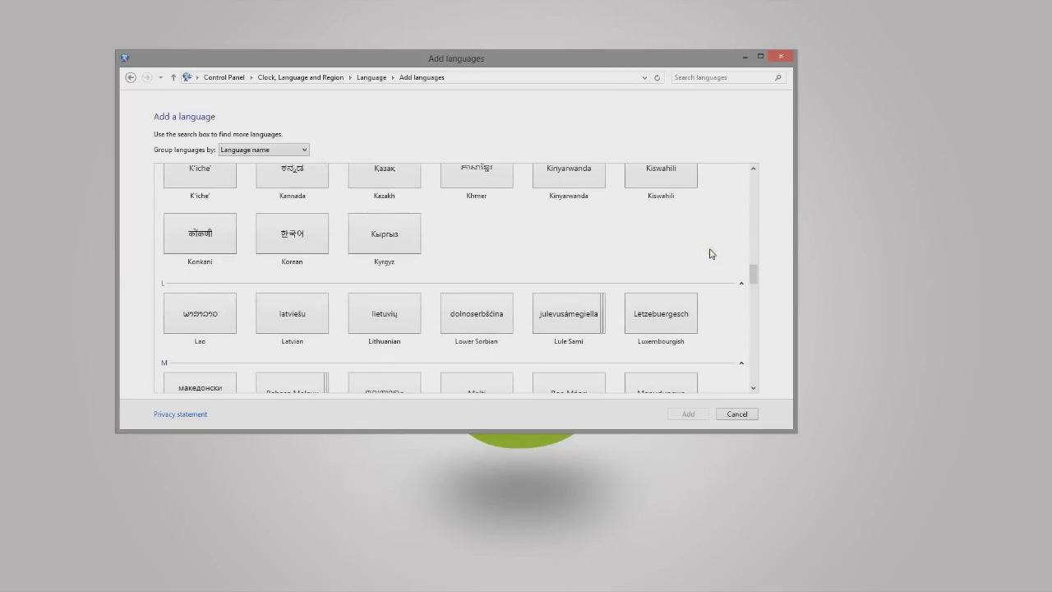
scroll(680, 256, down, 15)
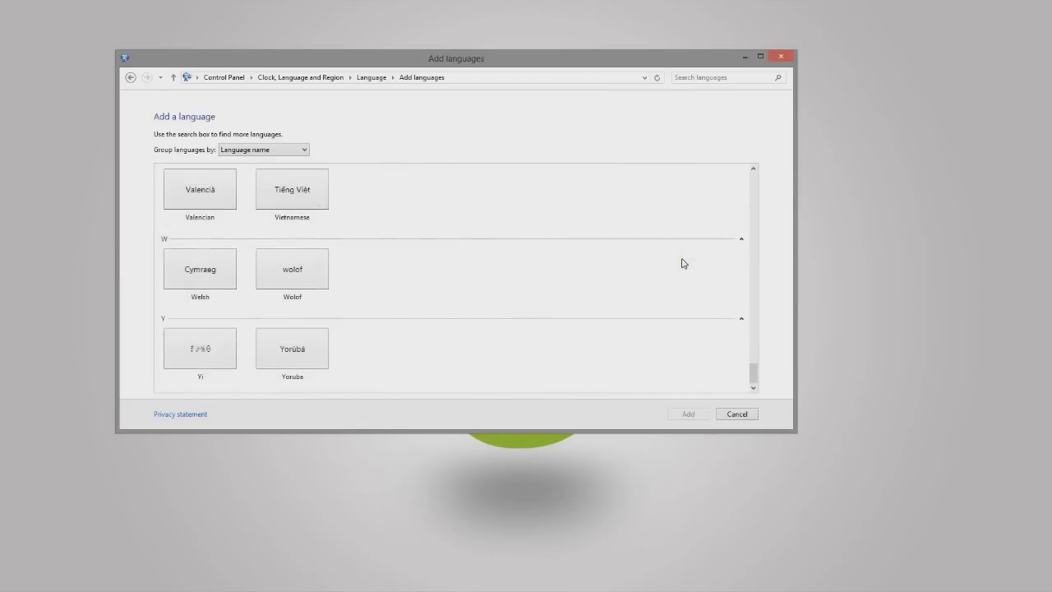
drag(752, 370, 751, 204)
scroll(650, 270, down, 5)
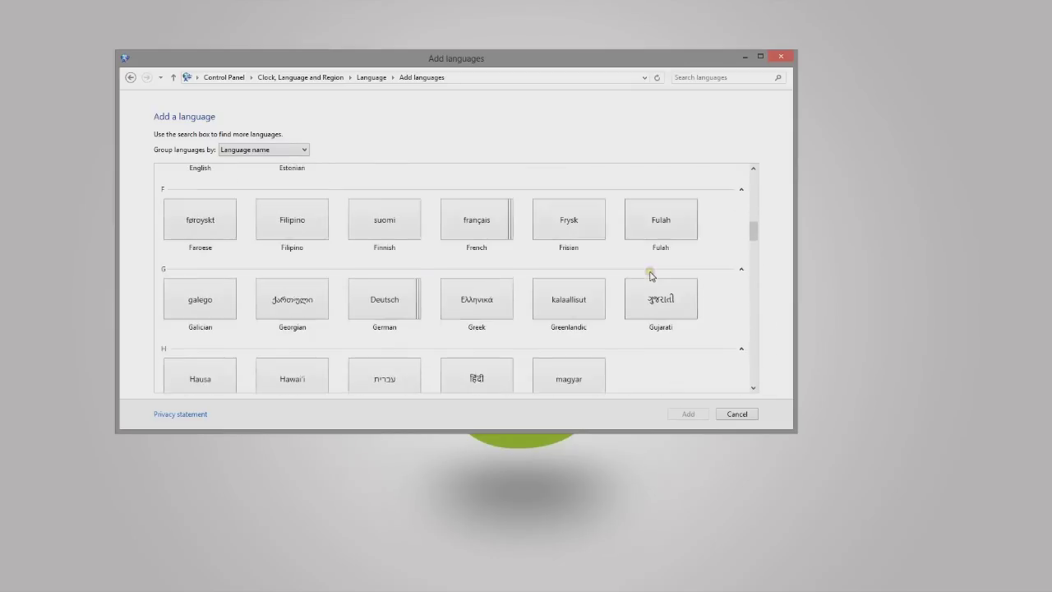
scroll(650, 276, down, 4)
scroll(650, 277, up, 6)
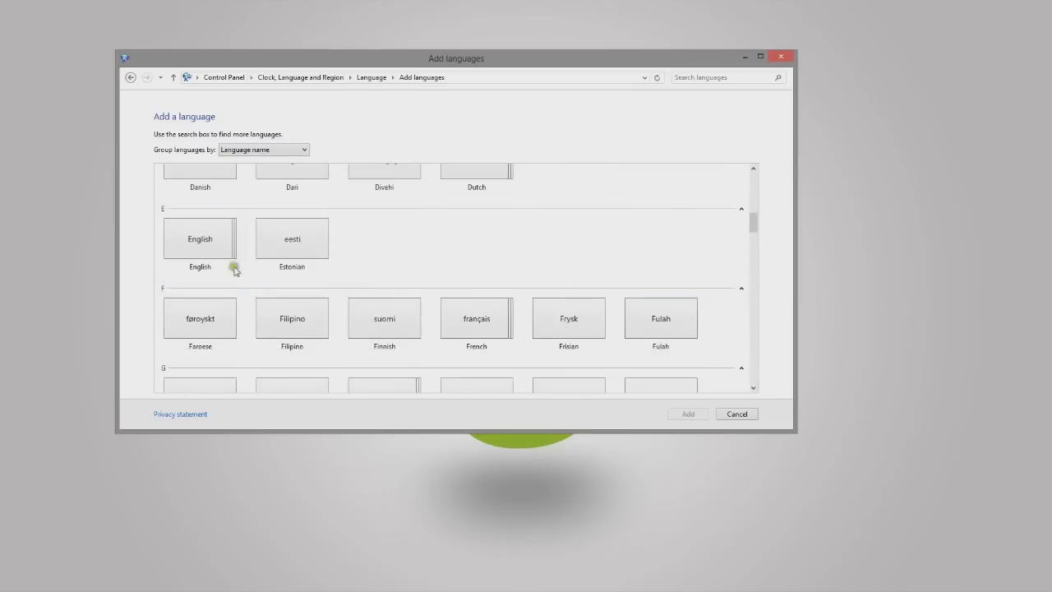
click(187, 240)
double_click(188, 242)
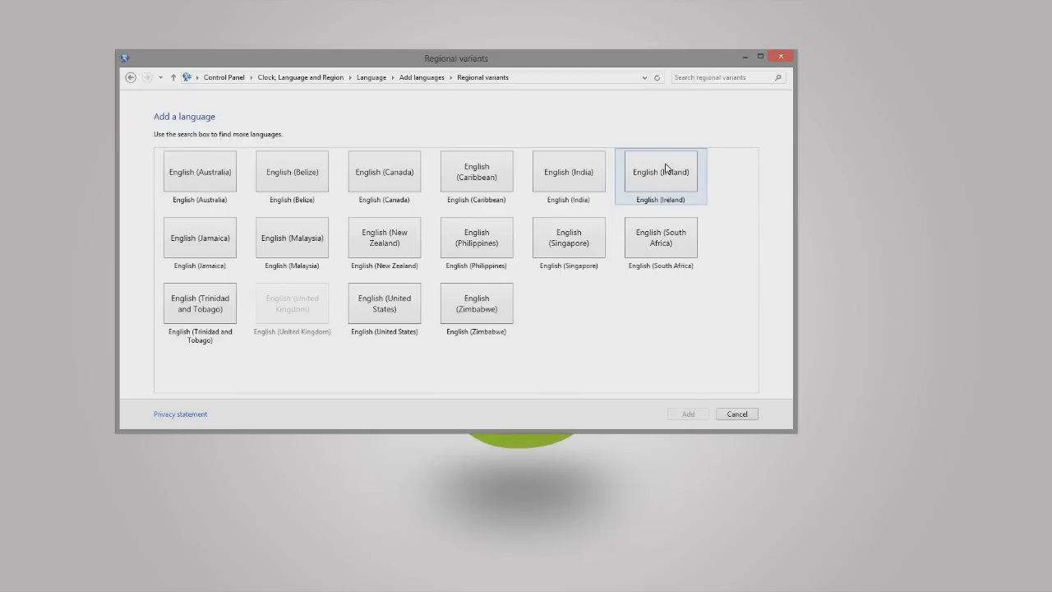
Add the English (United States) variant to the language preferences.
click(357, 308)
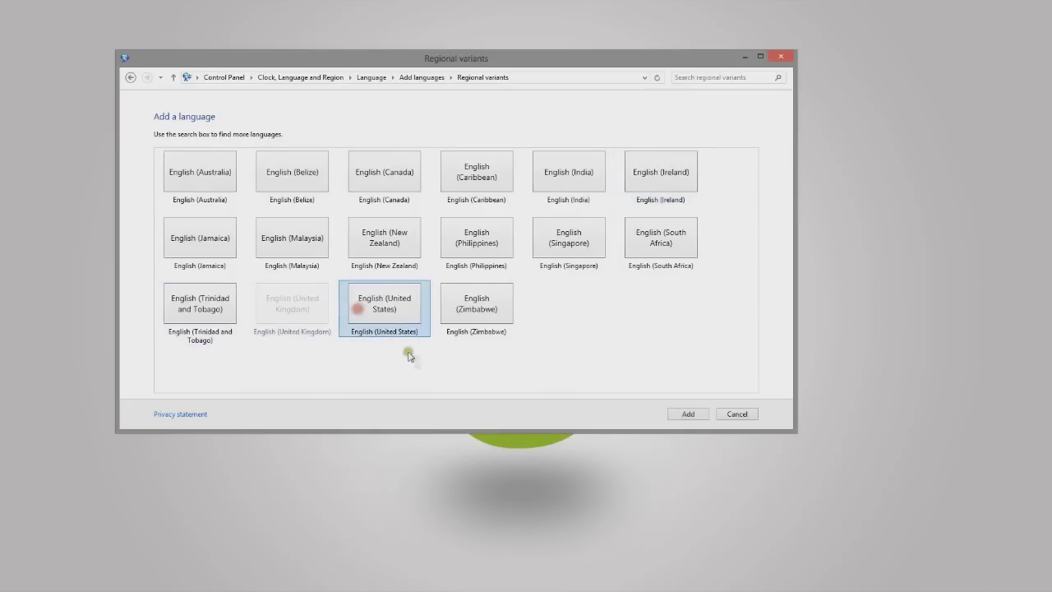
click(679, 415)
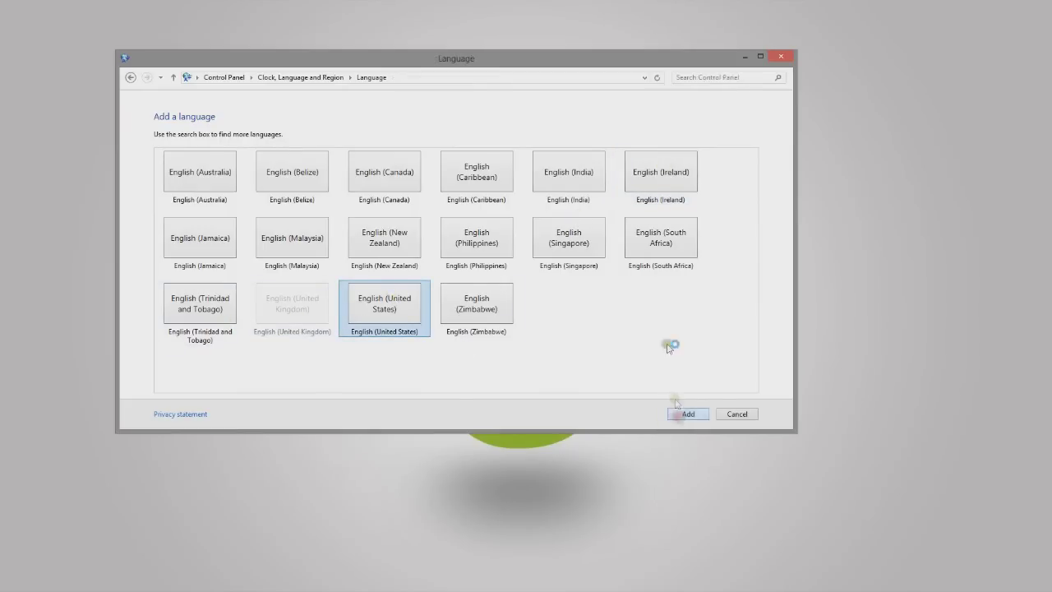
click(406, 194)
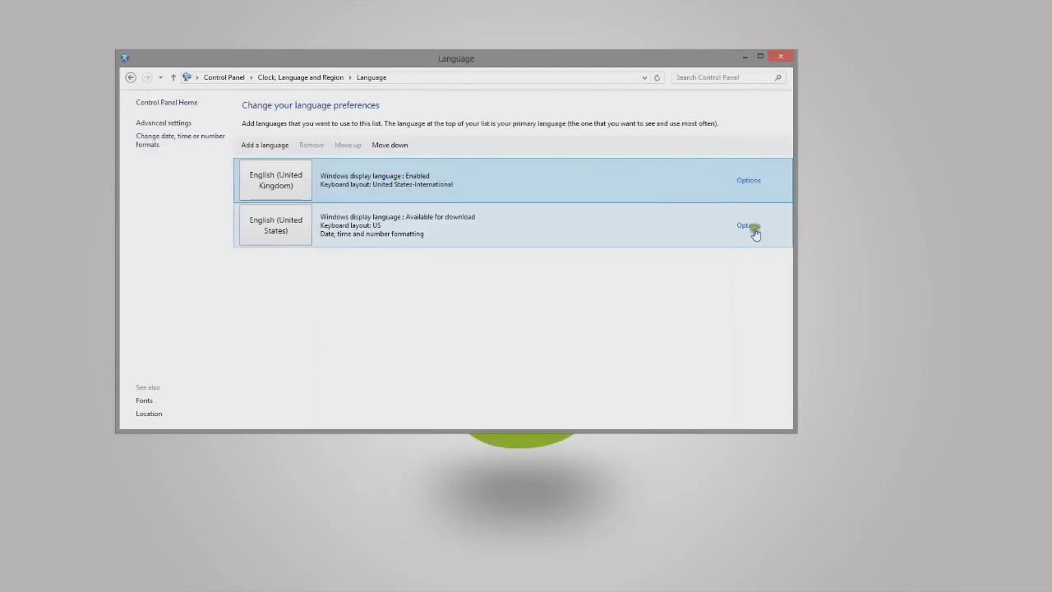
click(746, 190)
click(317, 198)
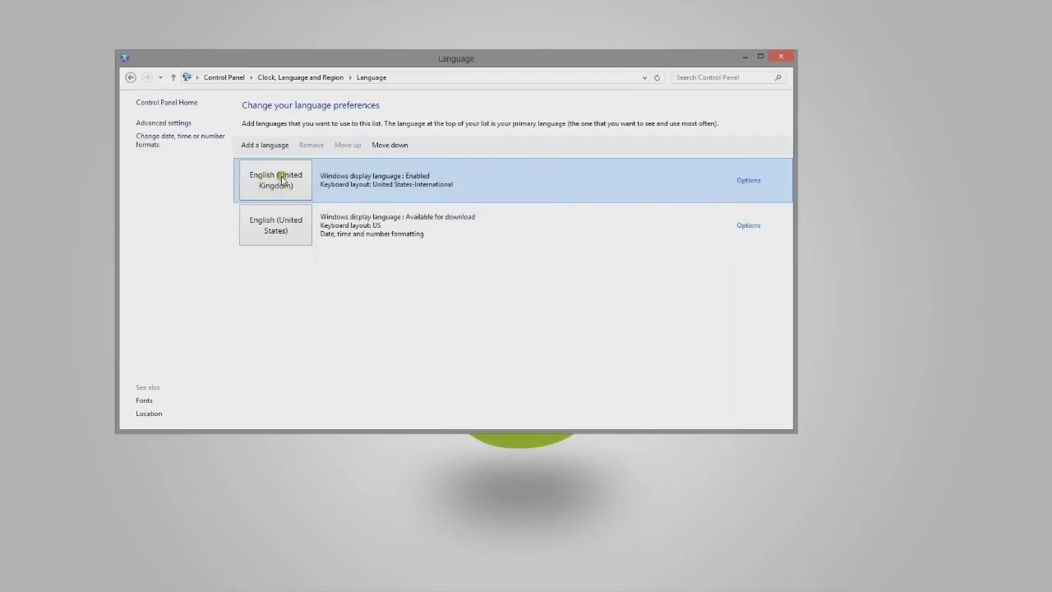
Download and install the language pack for English (United States) from its options, and close the finished installation window.
click(276, 223)
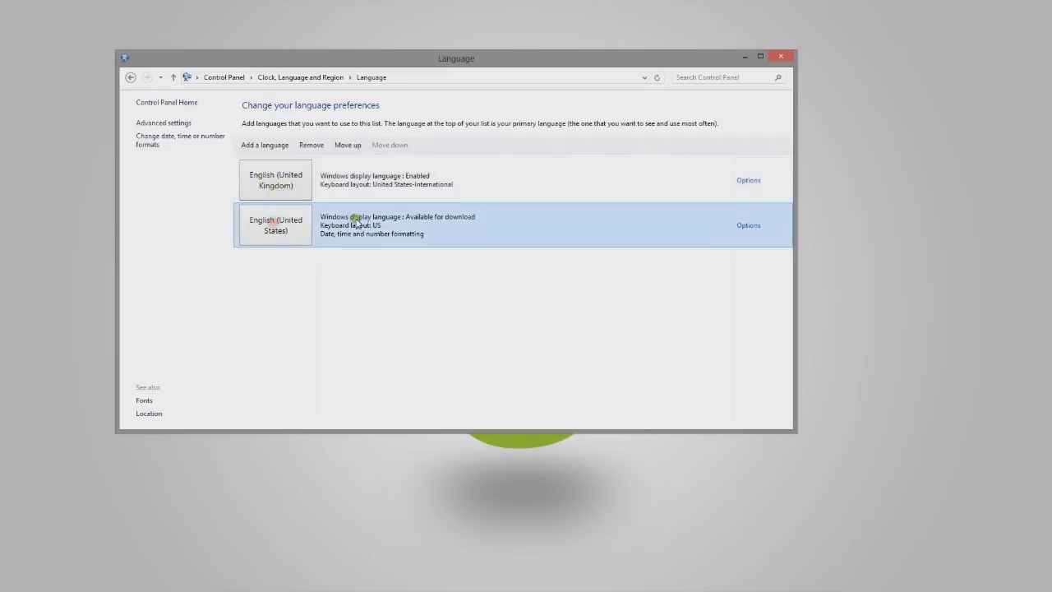
click(273, 224)
click(748, 226)
click(351, 158)
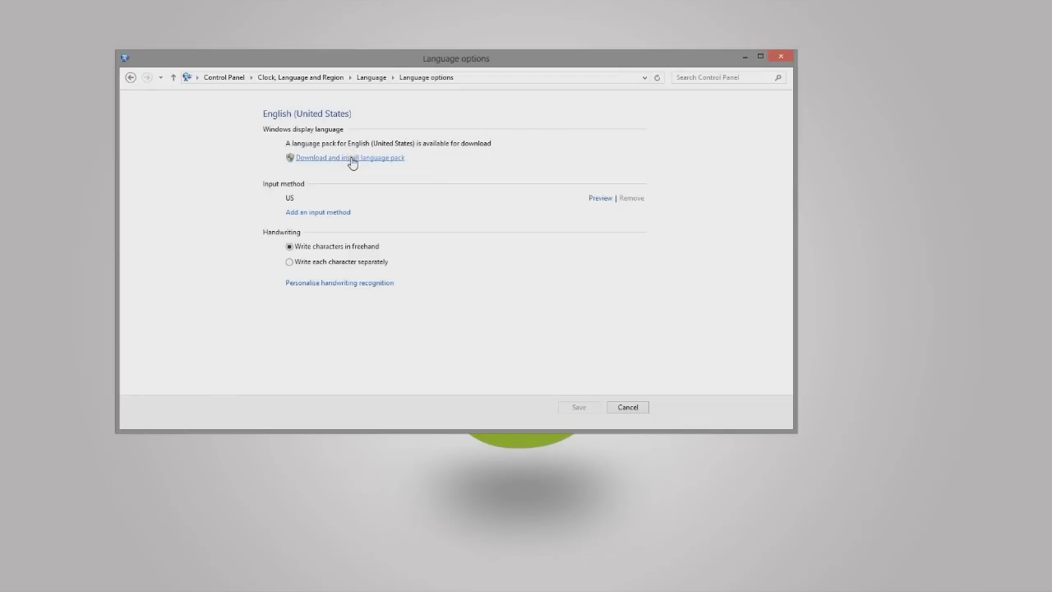
click(351, 159)
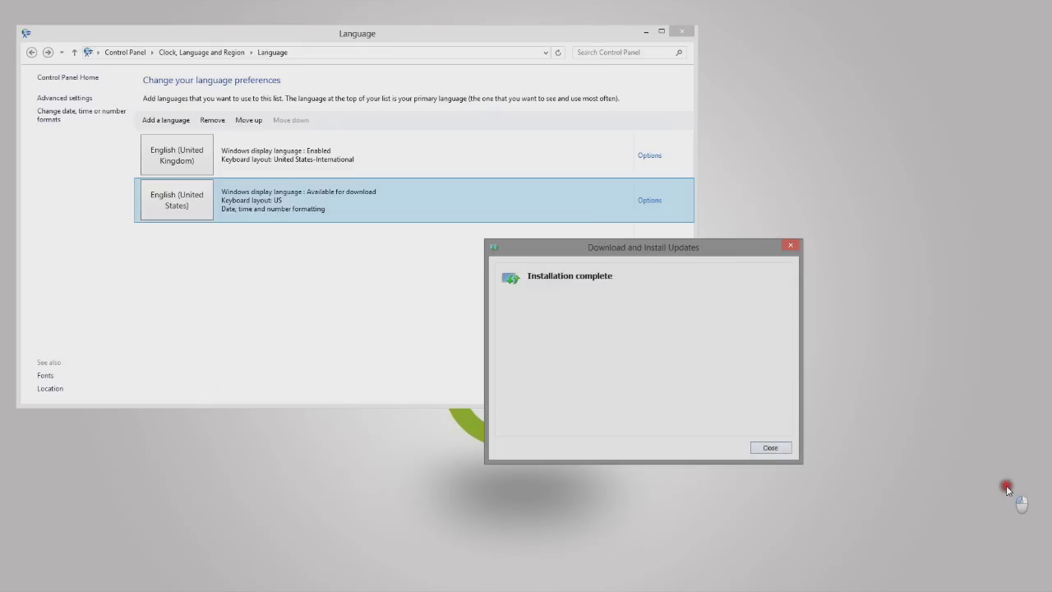
click(771, 449)
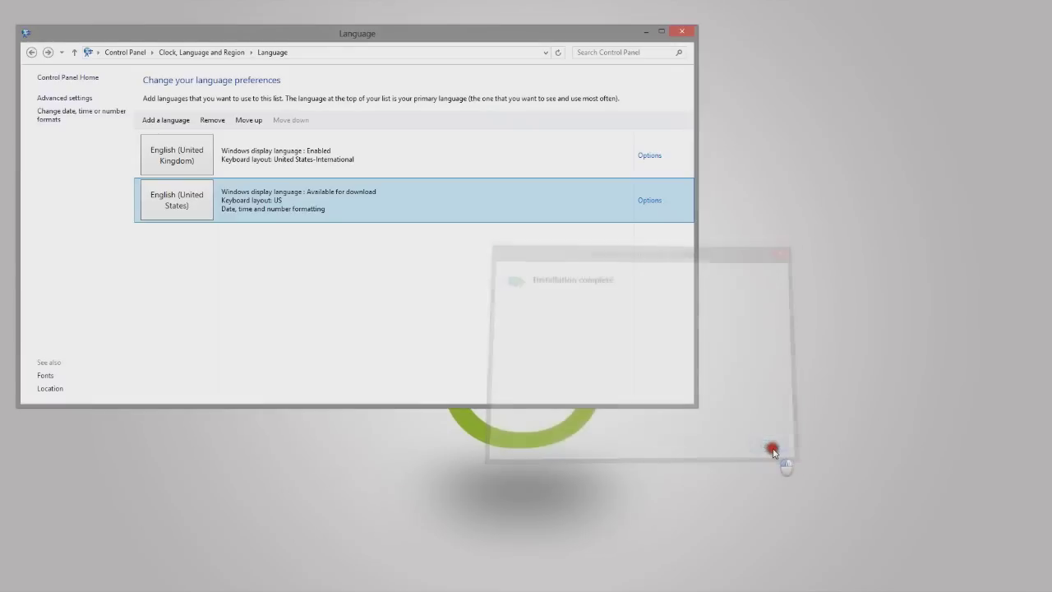
Review the language options of English (United States) and return to the language preferences list.
click(646, 200)
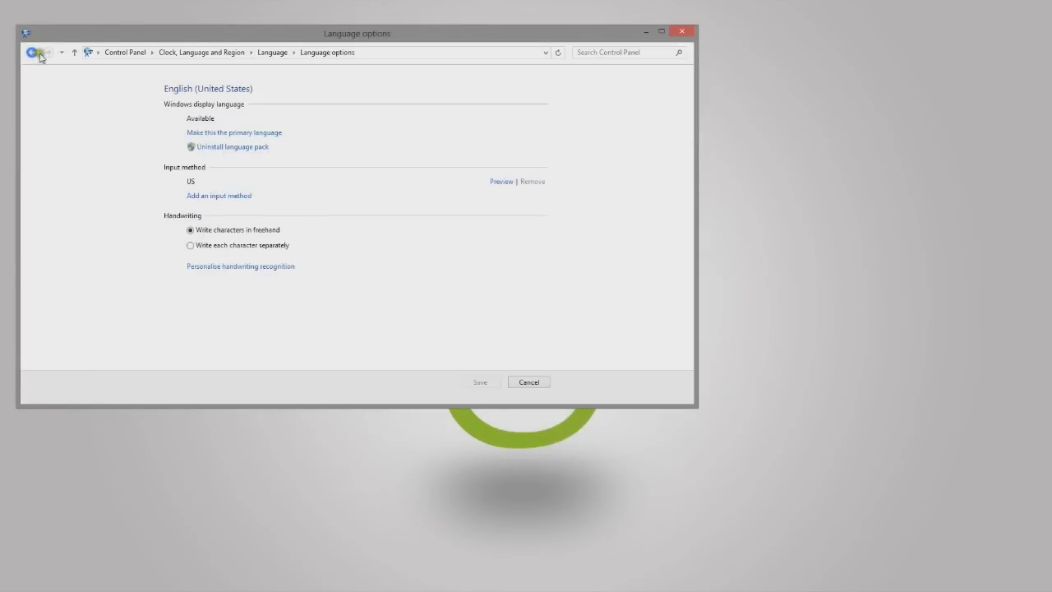
click(39, 54)
click(369, 264)
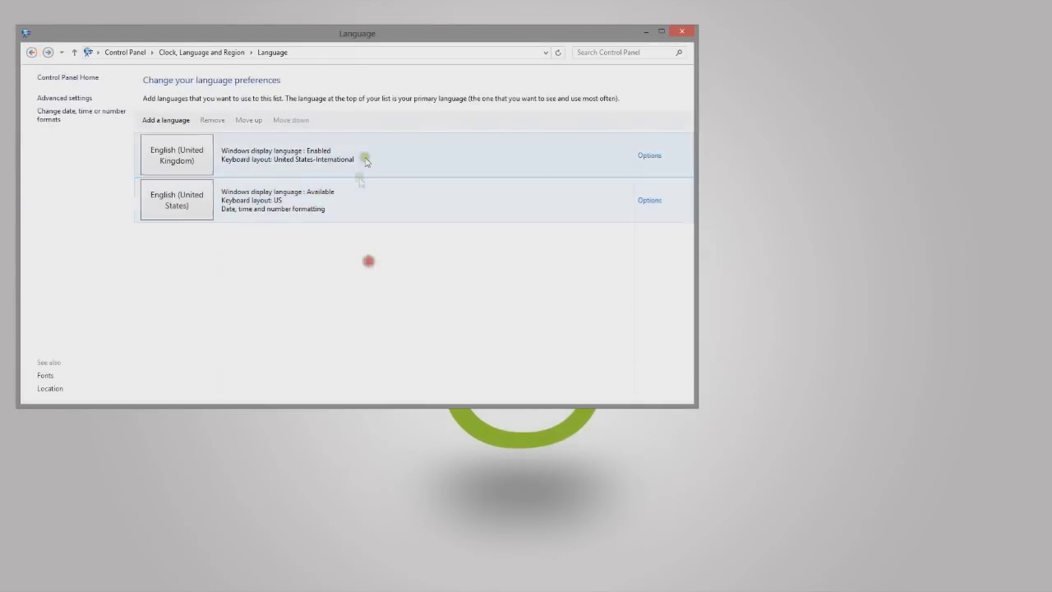
click(372, 157)
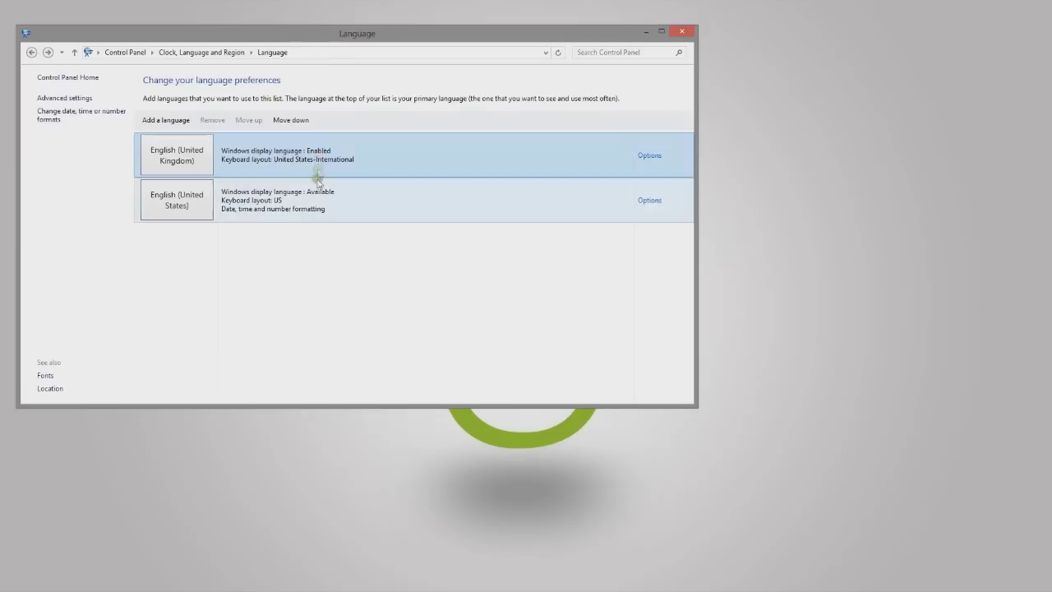
Make English (United States) the primary display language in its language options.
click(228, 203)
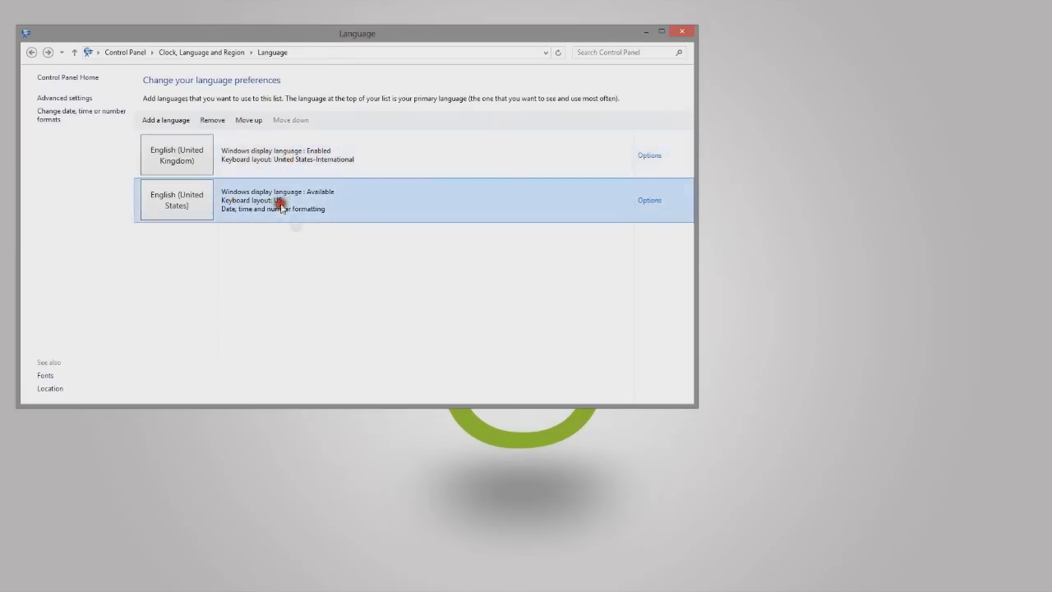
click(560, 199)
click(649, 202)
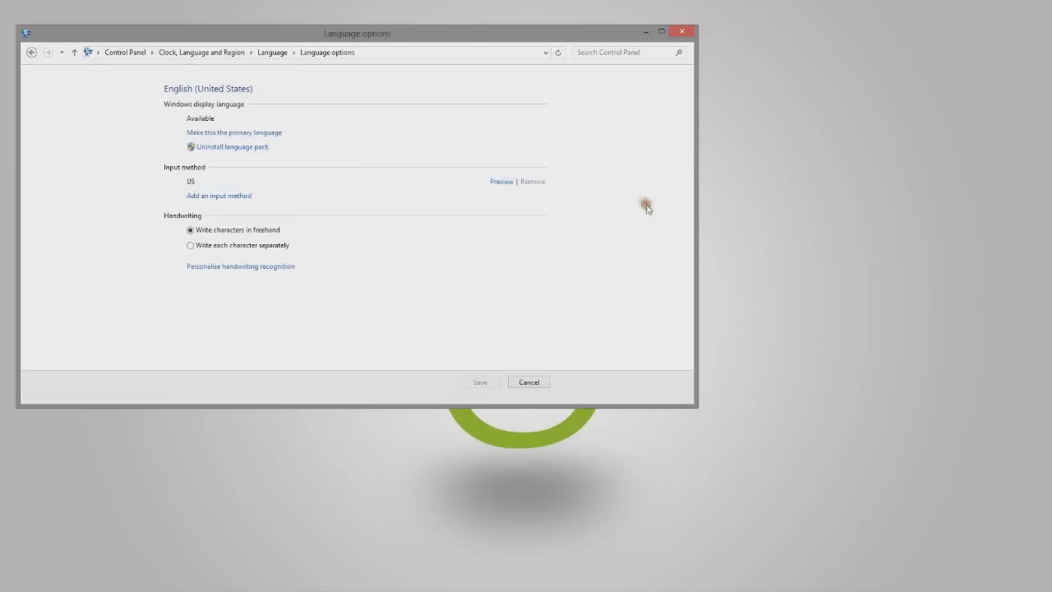
click(188, 135)
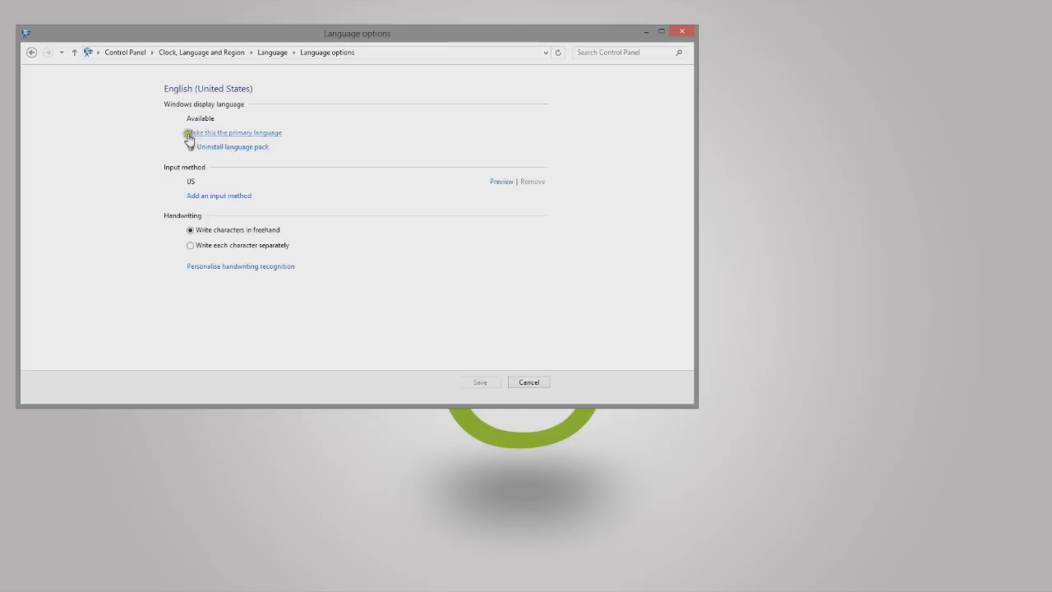
click(274, 135)
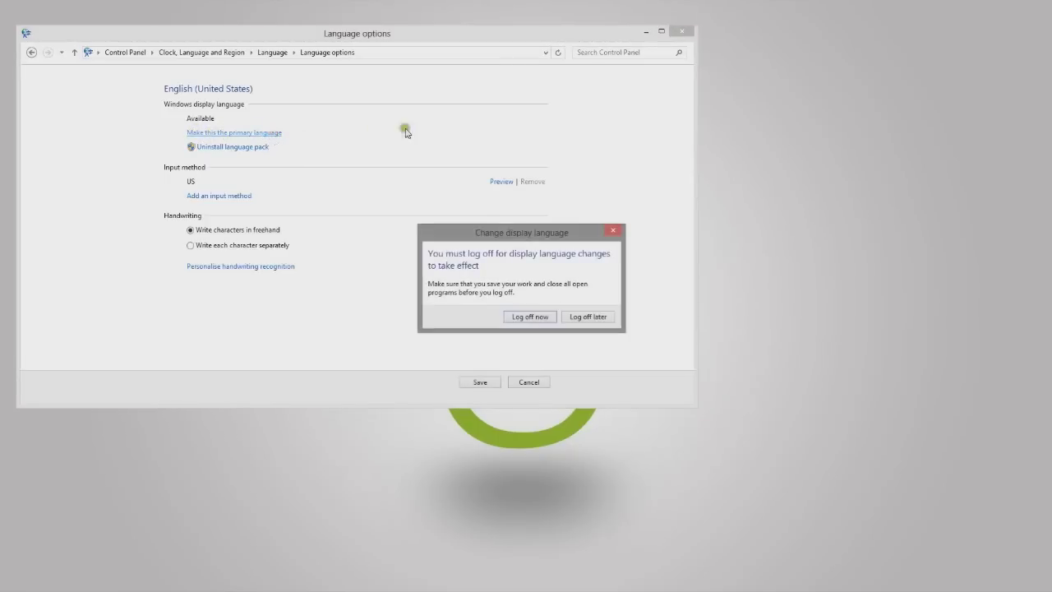